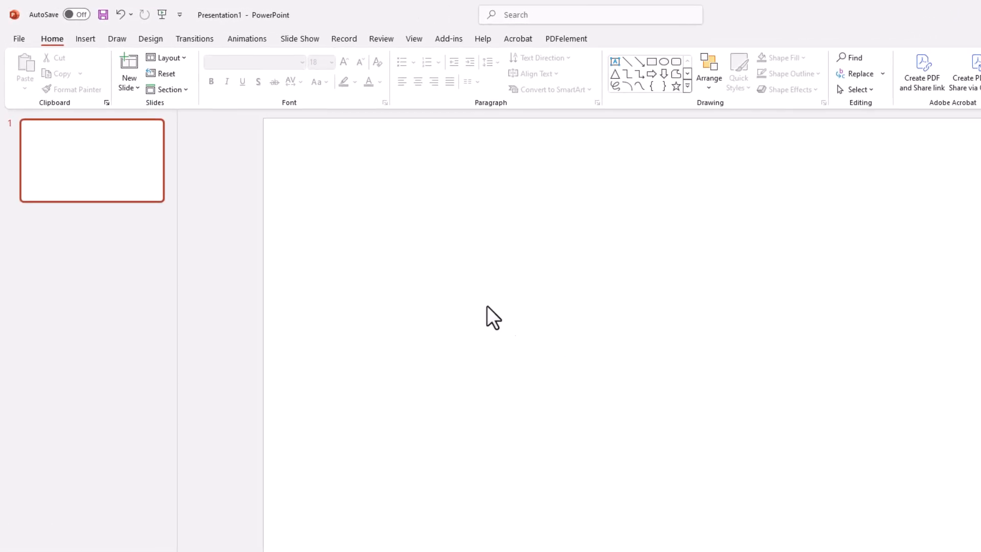
Insert the picture Fire_Background.jpg from this device and stretch it sideways to cover the full width of the slide
{"action": "left_click", "coordinate": [92, 44]}
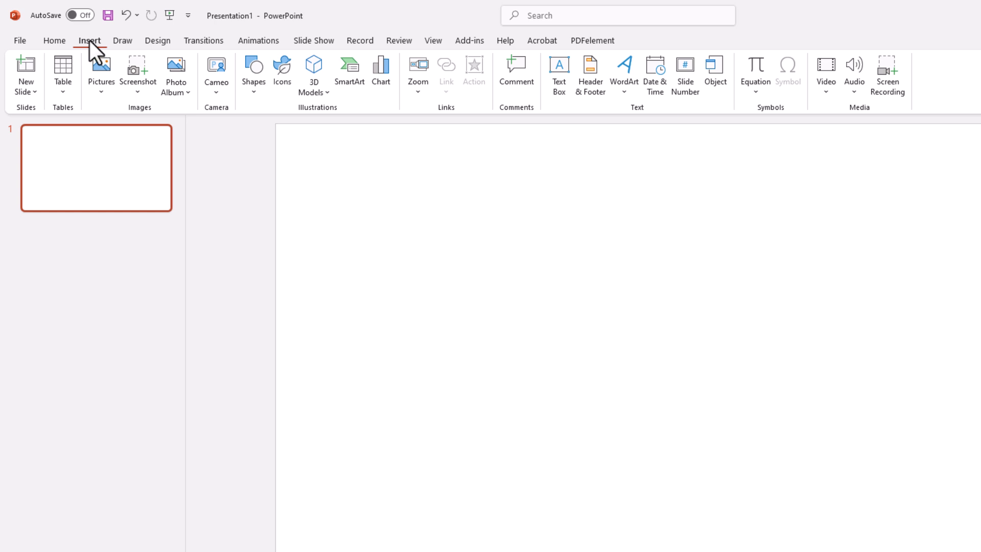
{"action": "left_click", "coordinate": [102, 82]}
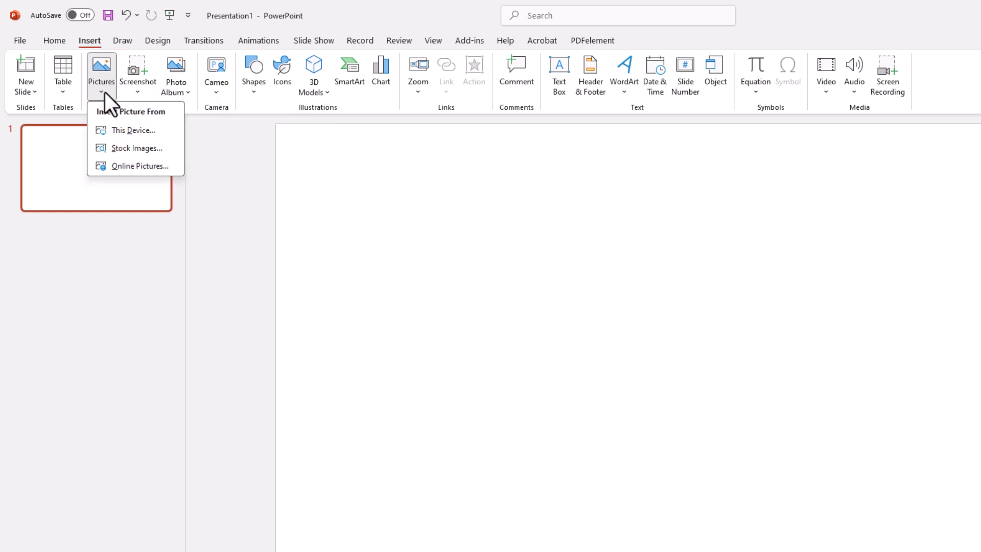
{"action": "left_click", "coordinate": [166, 130]}
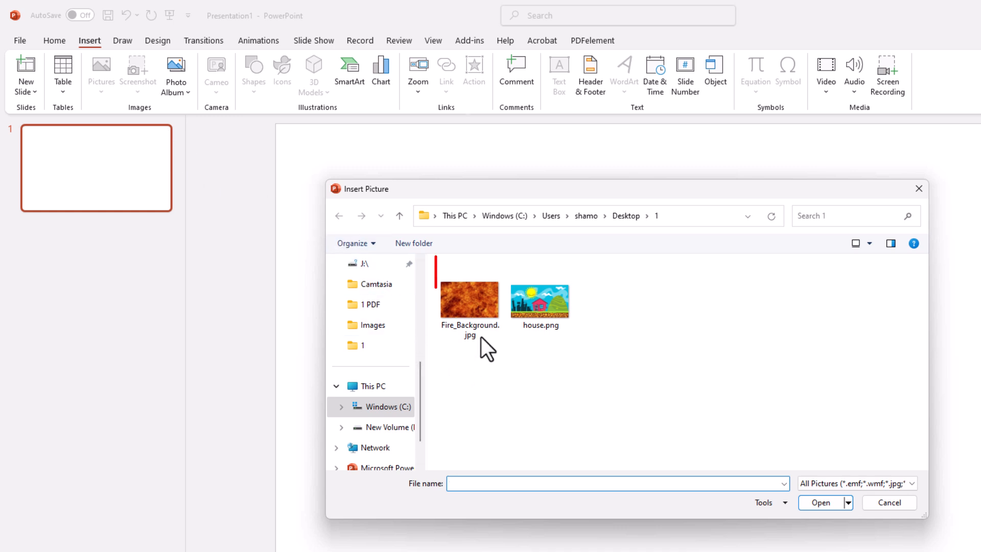
{"action": "left_click", "coordinate": [482, 310]}
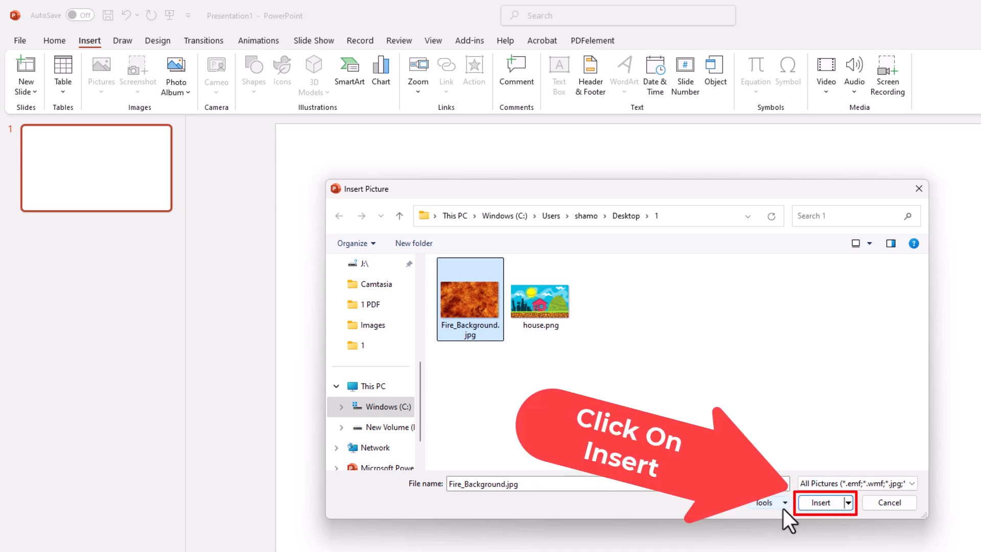
{"action": "left_click", "coordinate": [817, 502]}
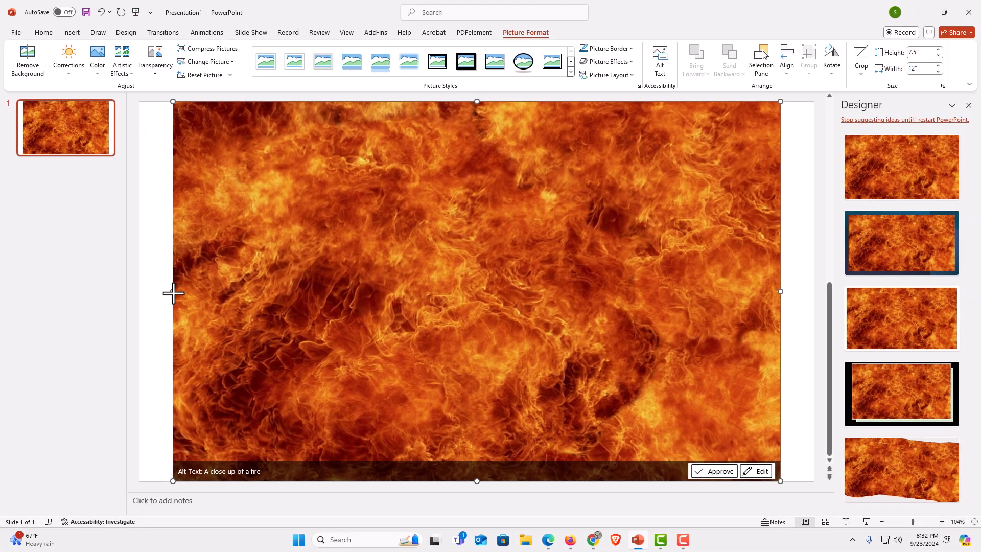
{"action": "left_click_drag", "start_coordinate": [177, 299], "coordinate": [139, 292]}
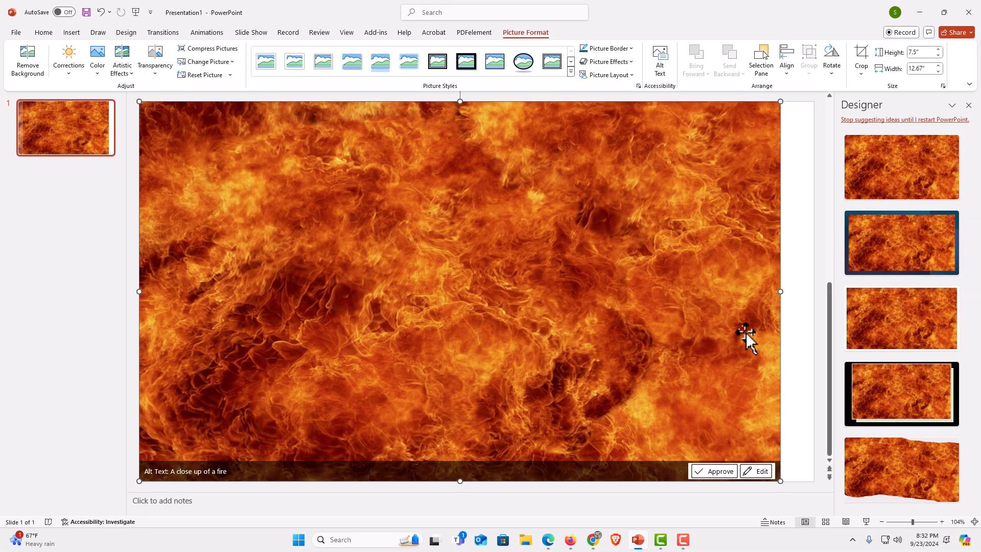
{"action": "left_click_drag", "start_coordinate": [778, 293], "coordinate": [814, 292]}
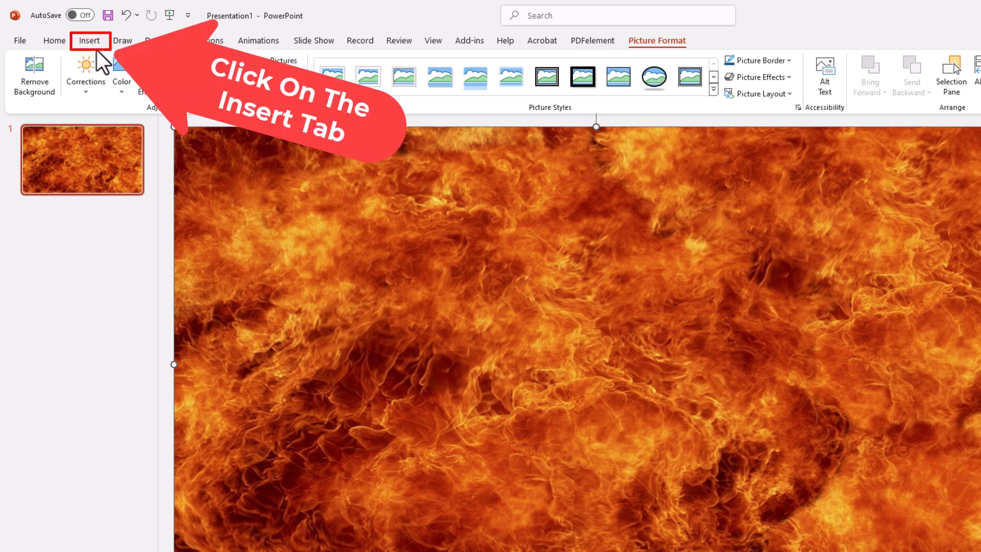
Draw a wide text box over the fire picture and set its font to AcmeFont
{"action": "left_click", "coordinate": [90, 41]}
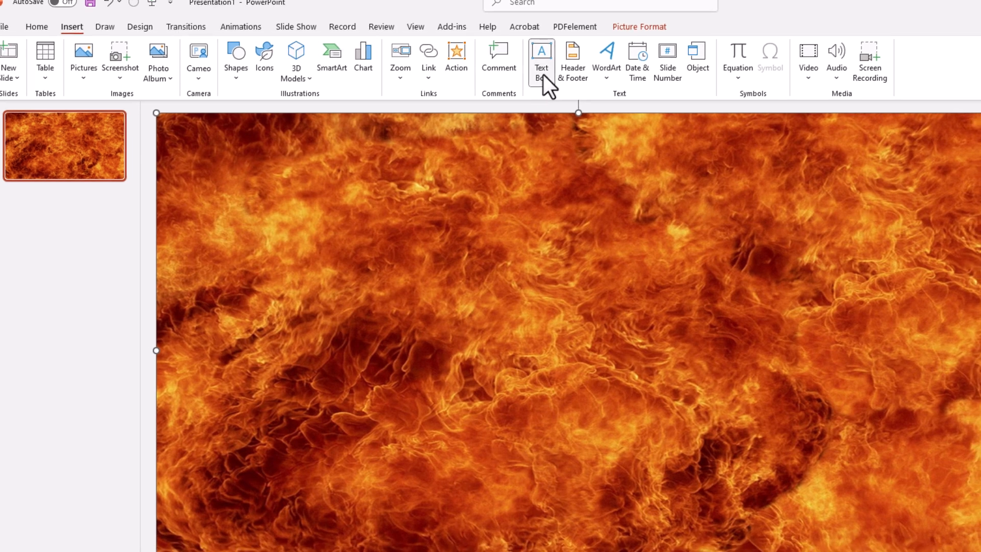
{"action": "left_click", "coordinate": [543, 72]}
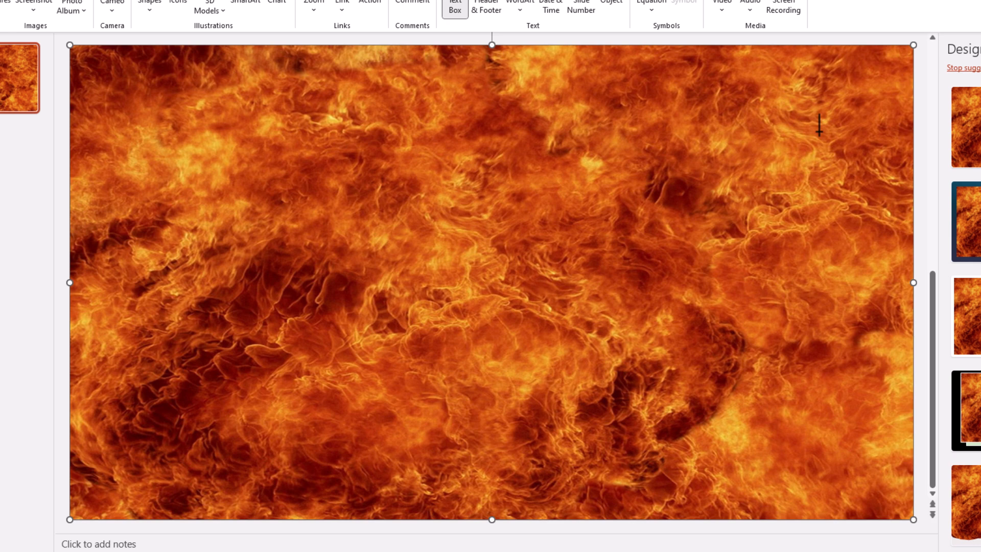
{"action": "left_click_drag", "start_coordinate": [819, 132], "coordinate": [116, 389]}
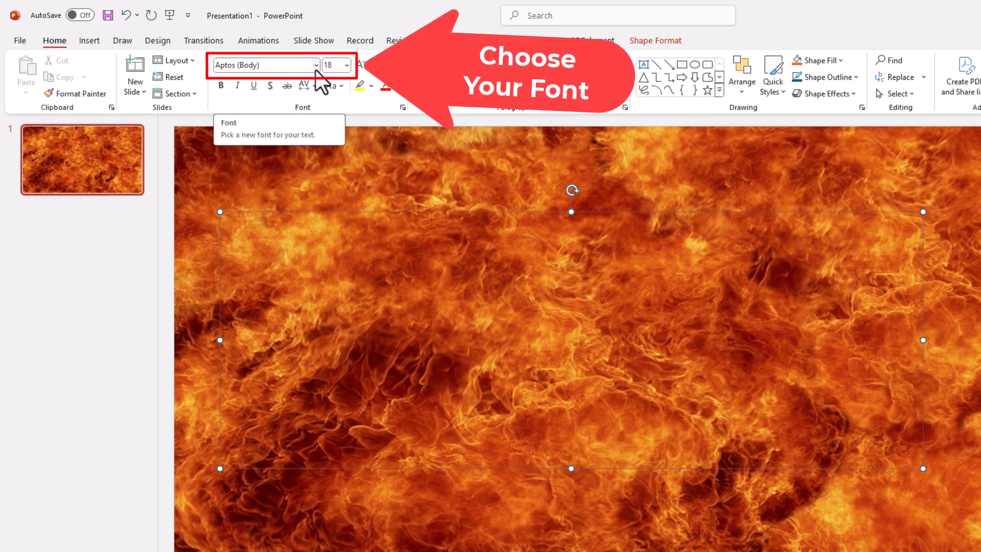
{"action": "left_click", "coordinate": [316, 65]}
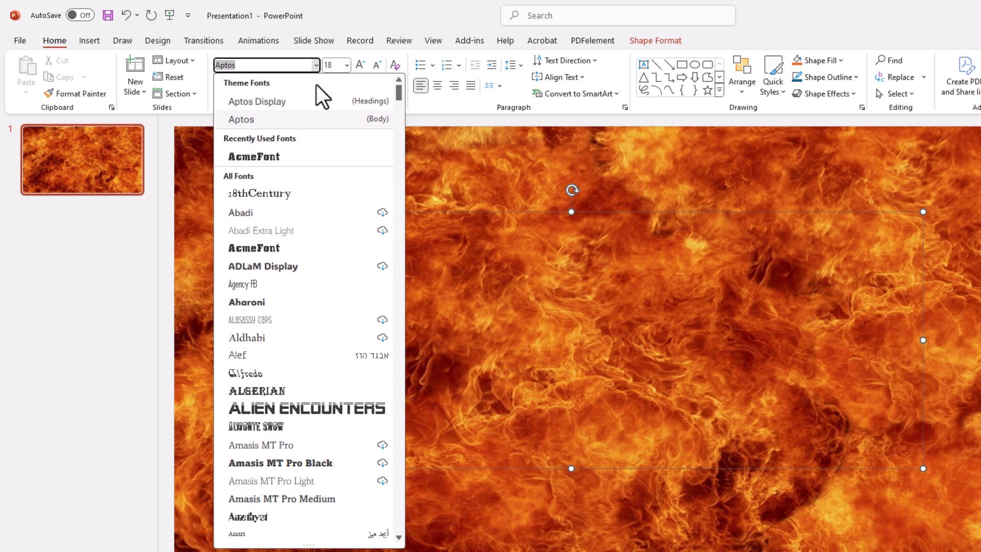
{"action": "left_click", "coordinate": [298, 157]}
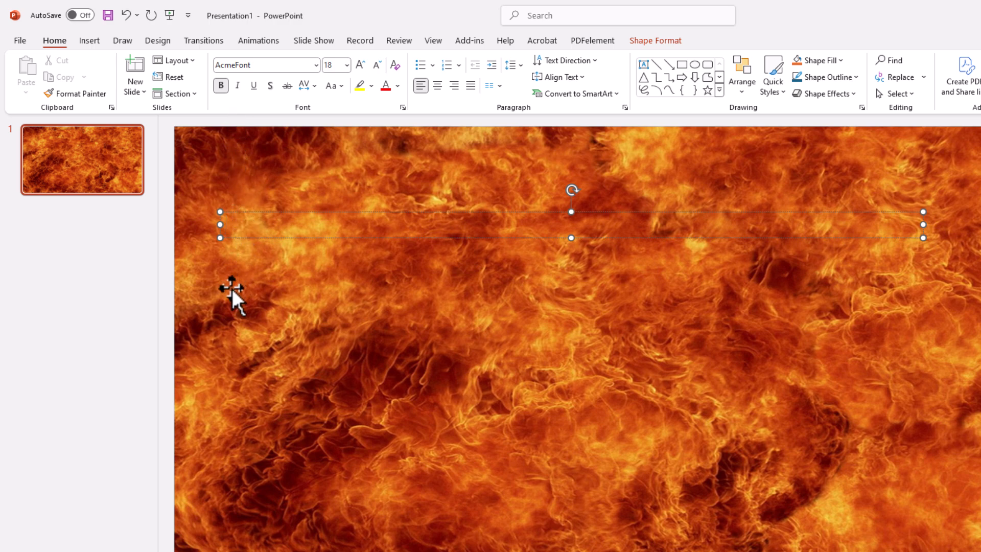
Enter BACKGROUND and TEXT on two separate lines in the text box
{"action": "type", "text": "BACKGROUND"}
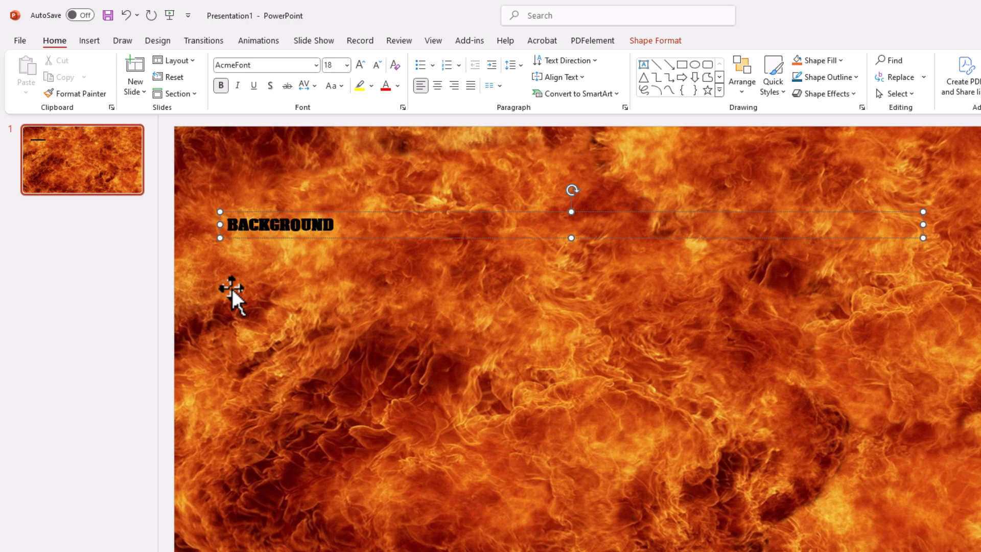
{"action": "key", "text": "Return"}
{"action": "type", "text": "TEXT"}
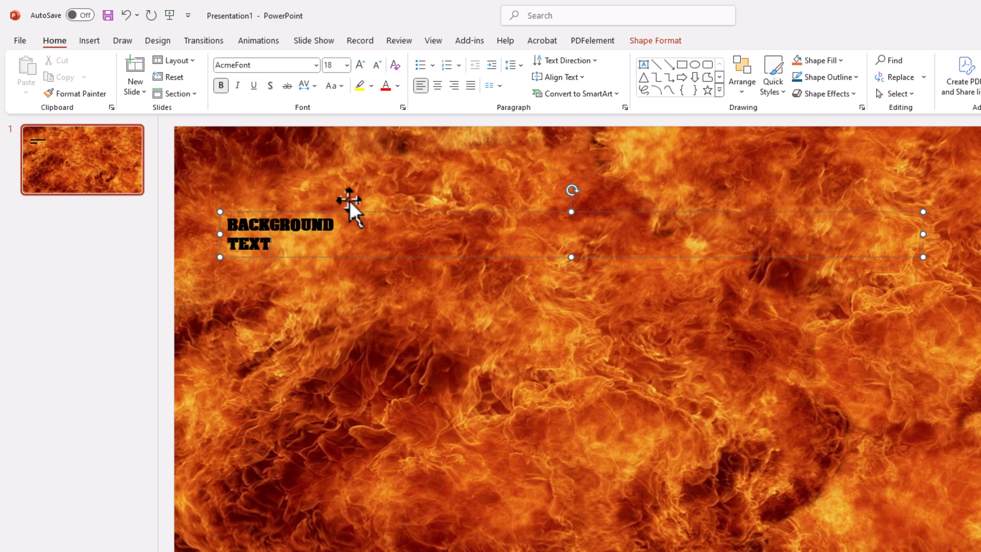
Centre both the TEXT line and the BACKGROUND line within the text box
{"action": "left_click", "coordinate": [439, 91]}
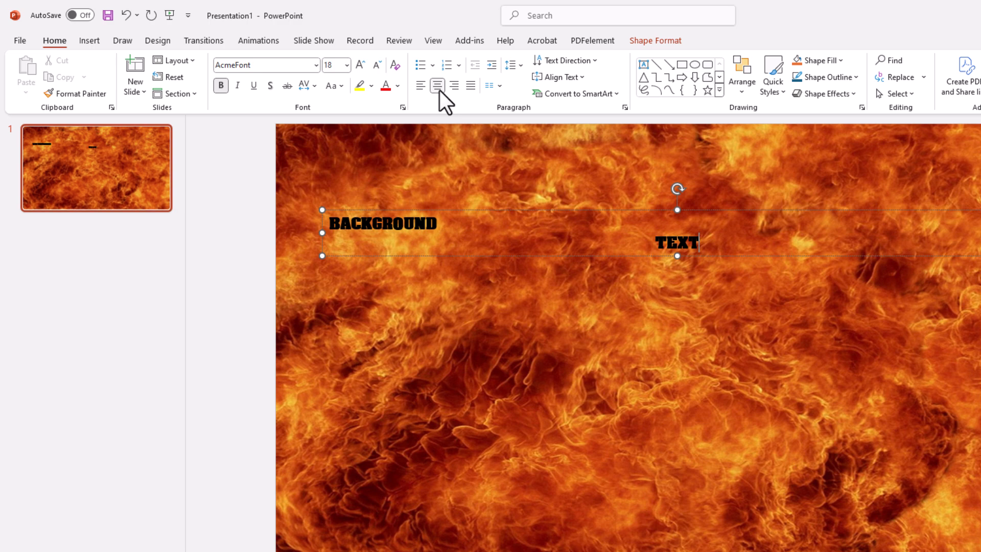
{"action": "double_click", "coordinate": [396, 235]}
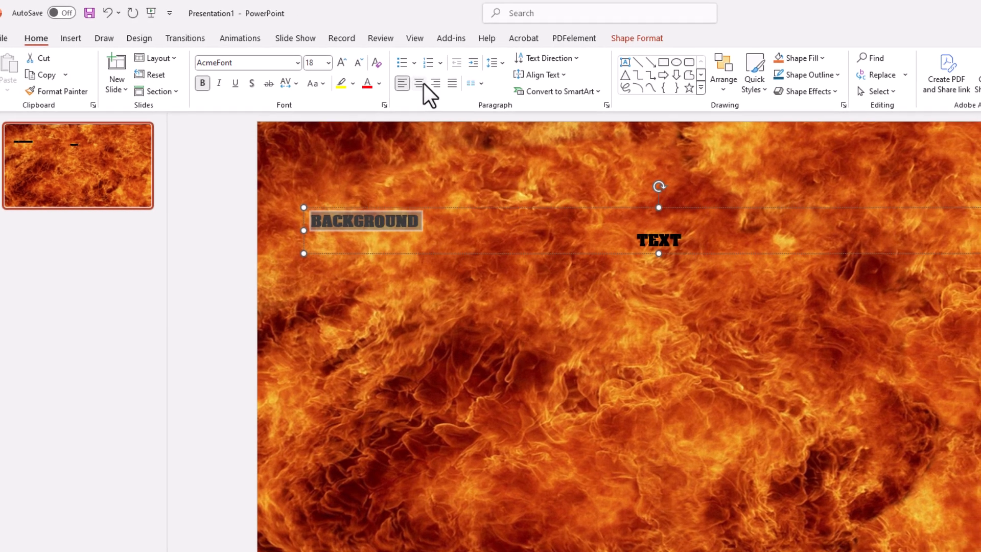
{"action": "left_click", "coordinate": [437, 85]}
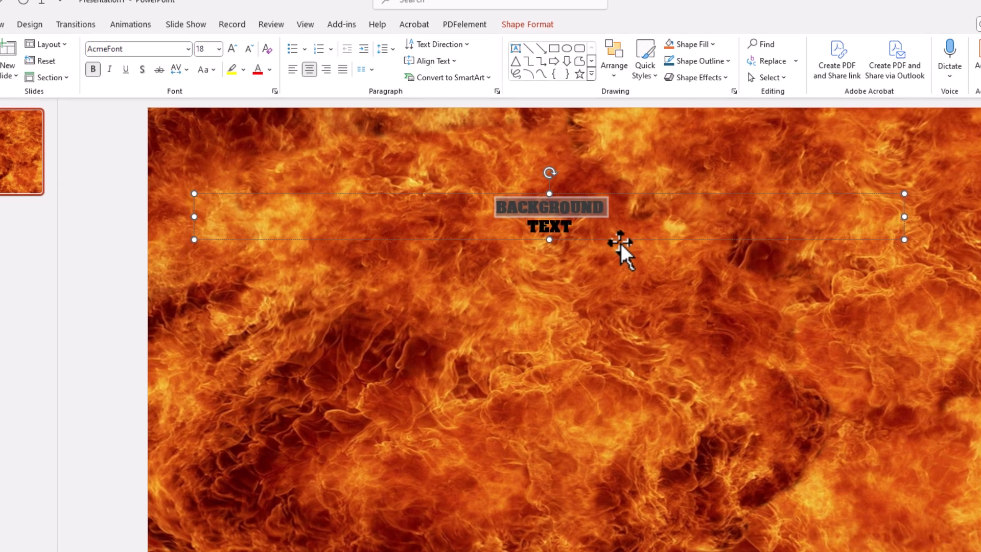
Set the font size of both text lines to 96
{"action": "left_click", "coordinate": [708, 251]}
{"action": "left_click_drag", "start_coordinate": [549, 225], "coordinate": [483, 208]}
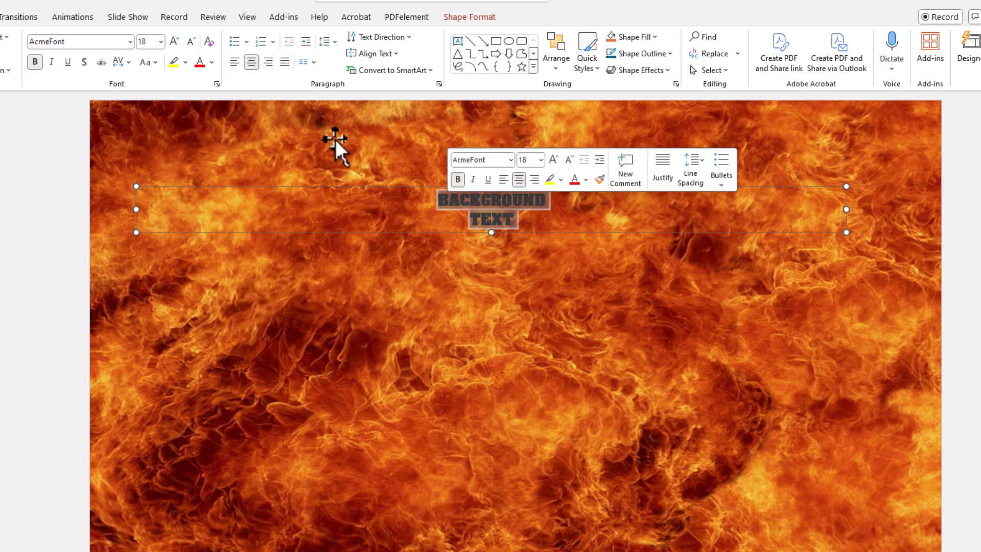
{"action": "left_click", "coordinate": [161, 42]}
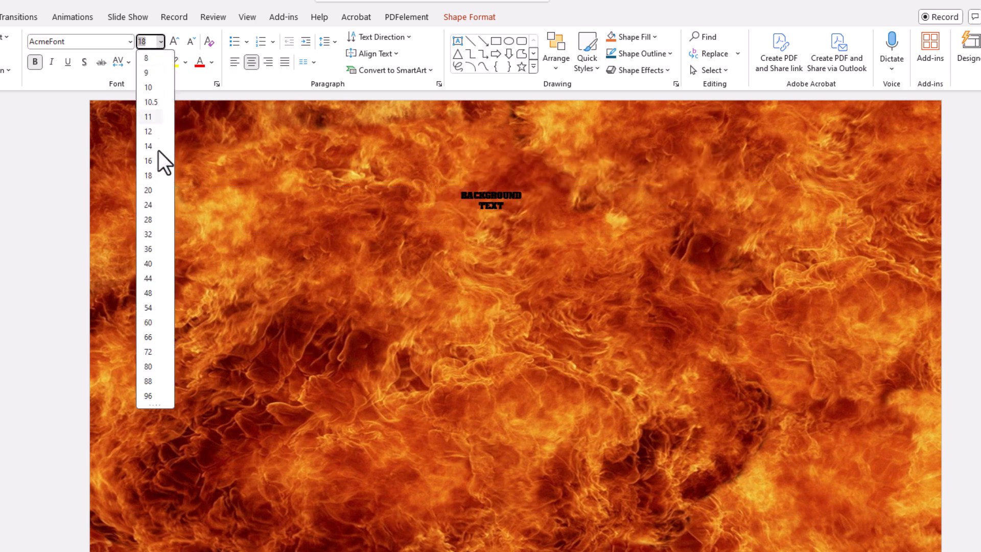
{"action": "left_click", "coordinate": [149, 396]}
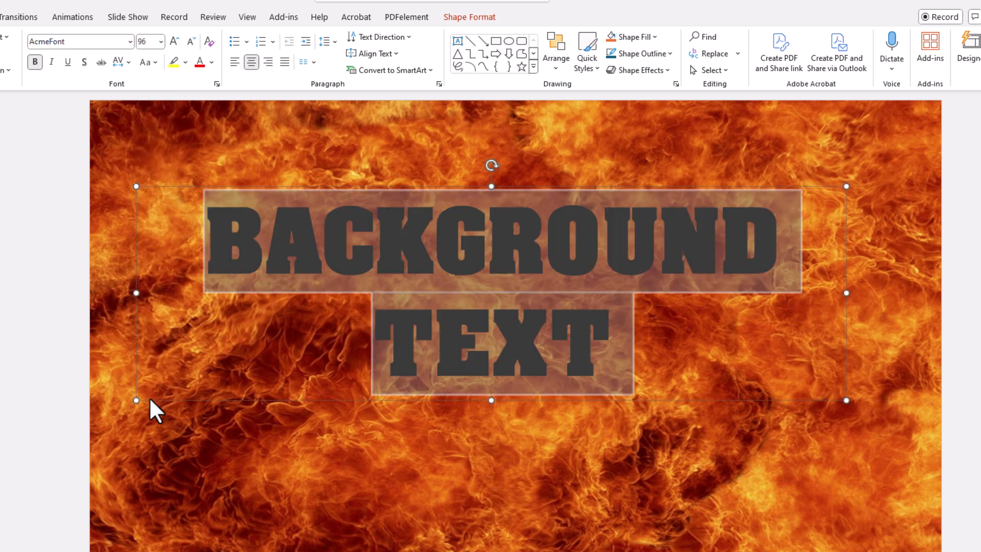
Move the text box up and widen it to span the slide's width near the upper edge, leaving it deselected
{"action": "left_click_drag", "start_coordinate": [132, 183], "coordinate": [90, 138]}
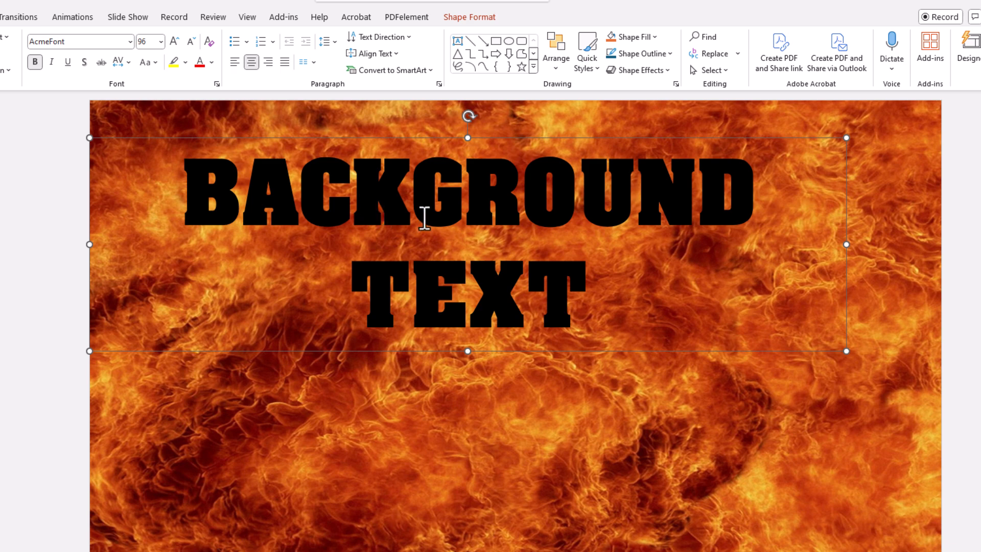
{"action": "left_click_drag", "start_coordinate": [846, 137], "coordinate": [951, 107]}
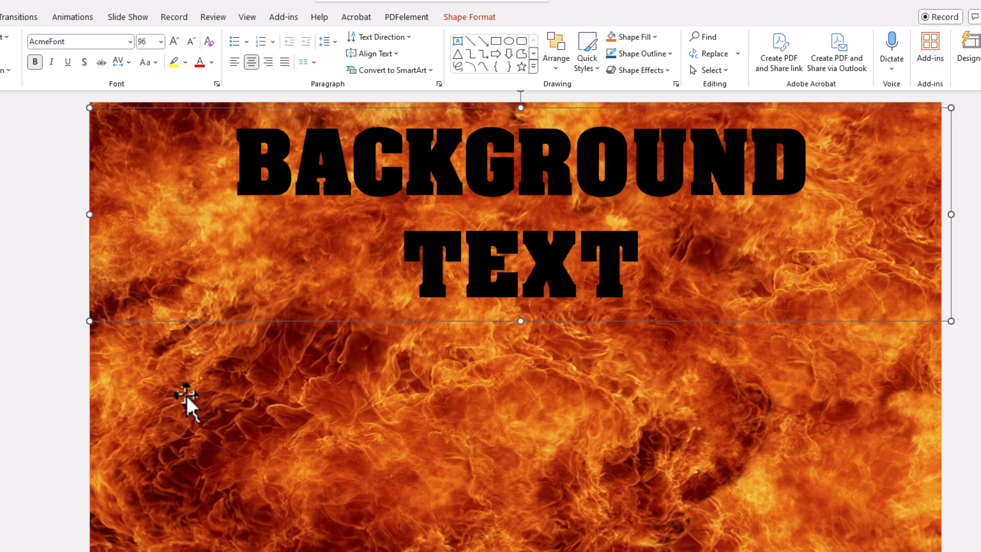
{"action": "left_click", "coordinate": [57, 387]}
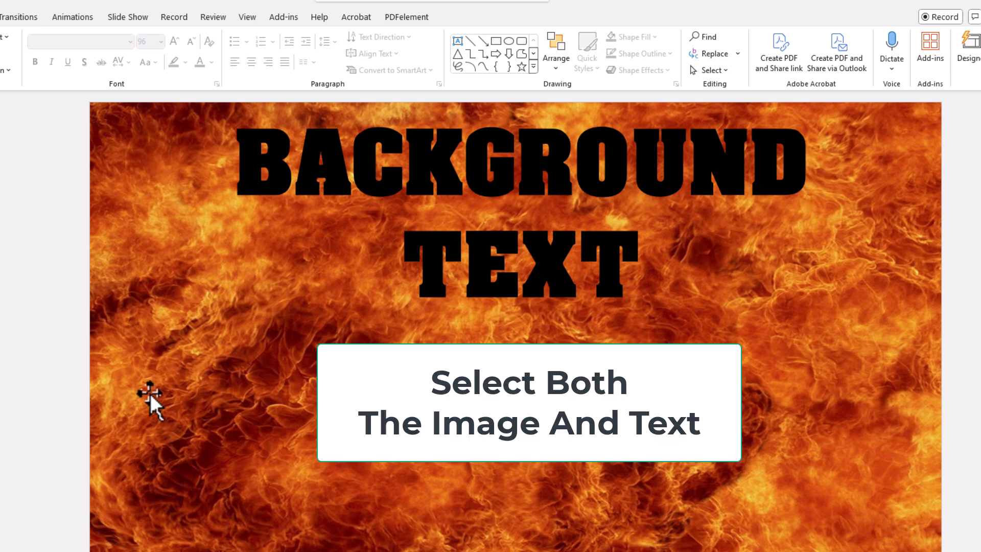
Merge the fire picture and the text box with Intersect, selecting the picture first, to fill the letters with the image
{"action": "left_click", "coordinate": [149, 393]}
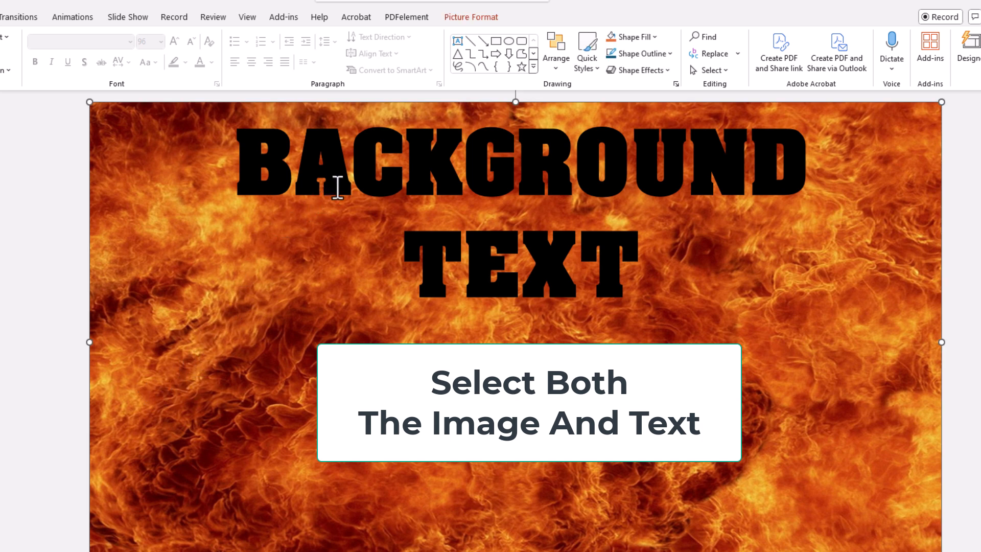
{"action": "left_click", "coordinate": [339, 185], "text": "shift"}
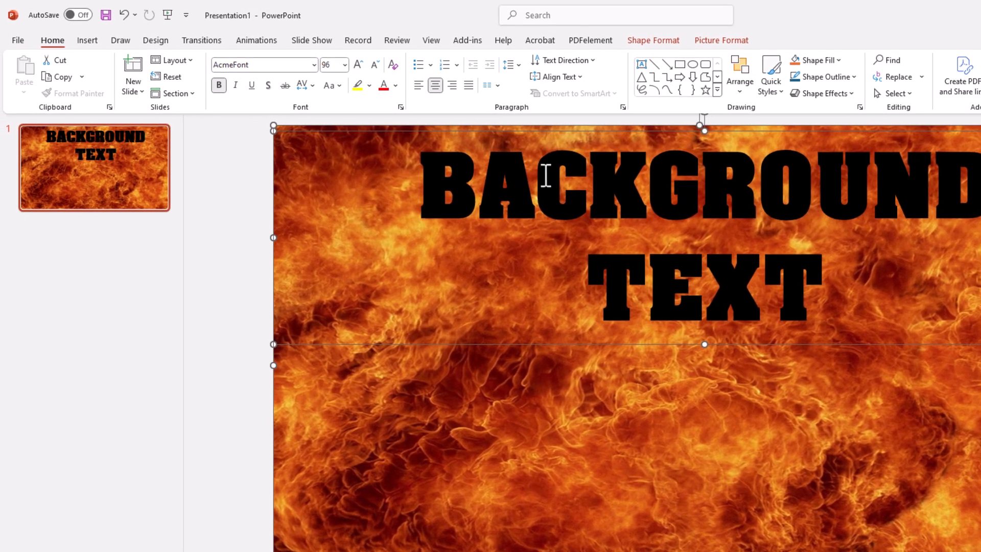
{"action": "left_click", "coordinate": [660, 41]}
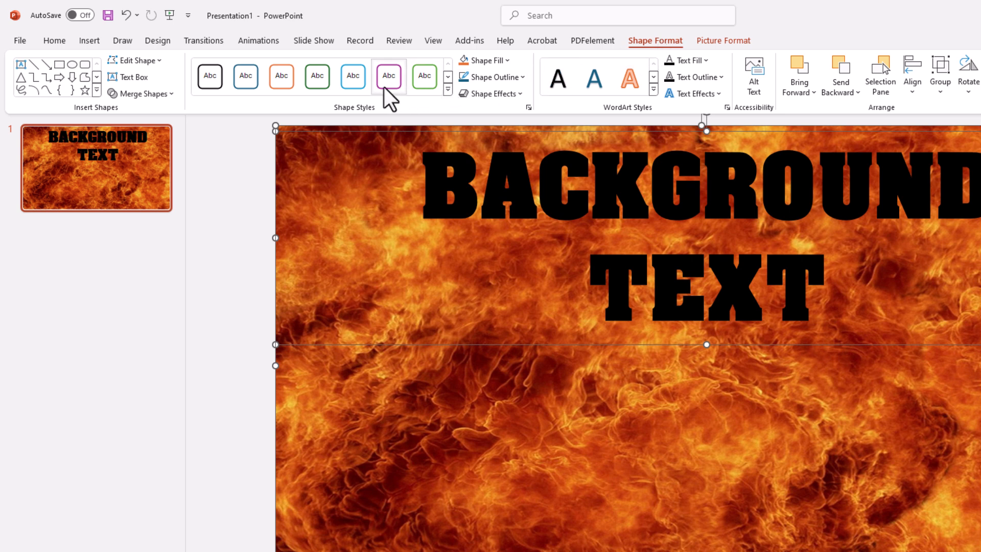
{"action": "left_click", "coordinate": [174, 96]}
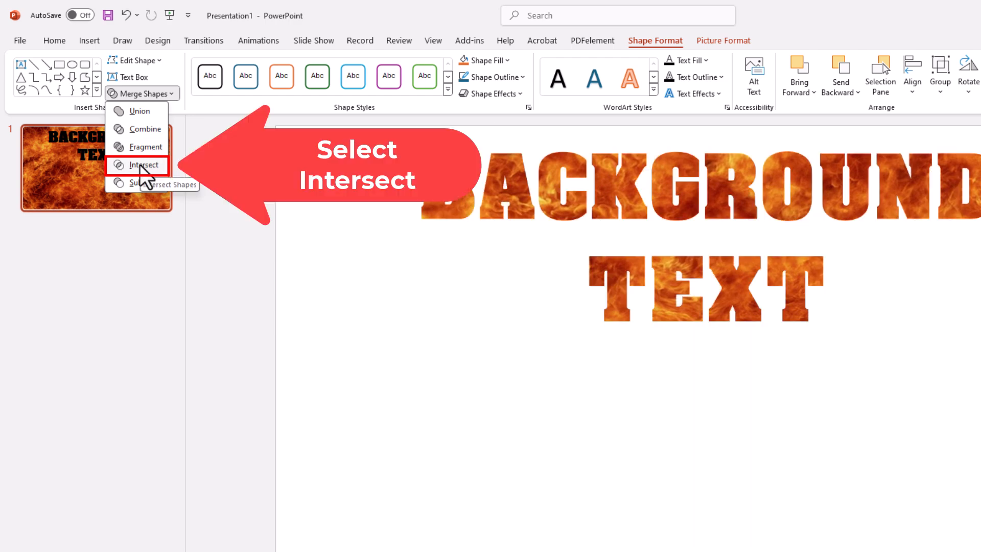
{"action": "left_click", "coordinate": [140, 165]}
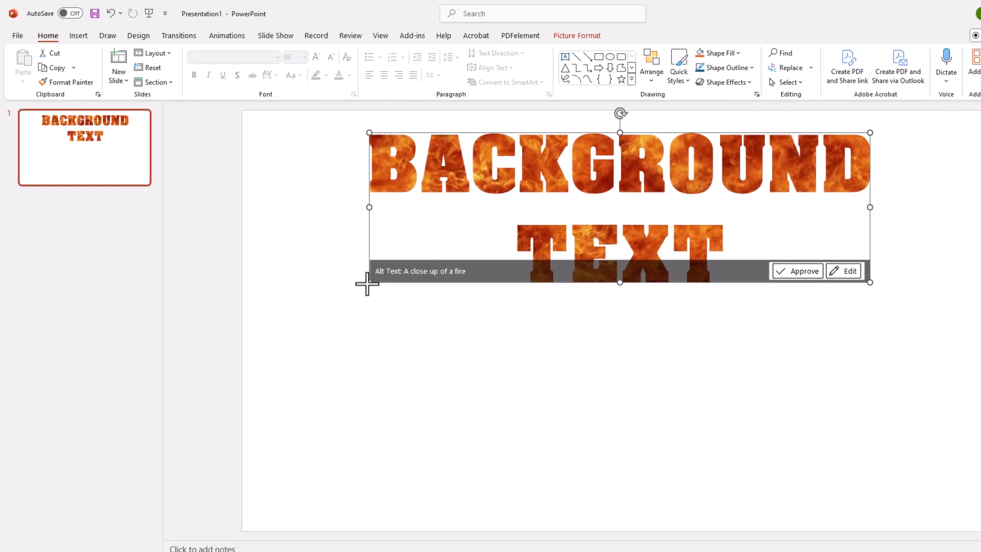
Move the fire-filled text down to the middle of the slide and deselect it
{"action": "left_click_drag", "start_coordinate": [367, 283], "coordinate": [378, 265]}
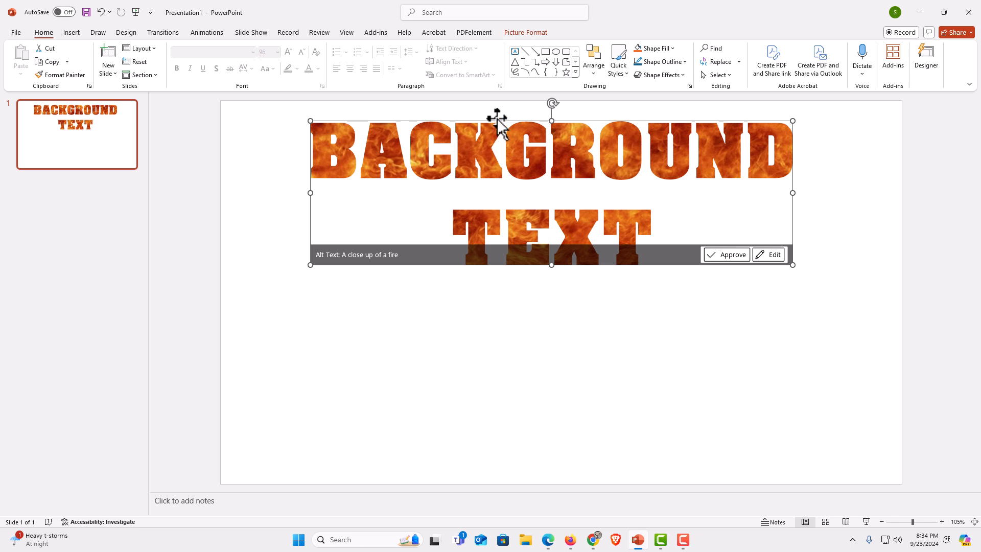
{"action": "left_click_drag", "start_coordinate": [495, 125], "coordinate": [501, 213]}
{"action": "left_click", "coordinate": [751, 165]}
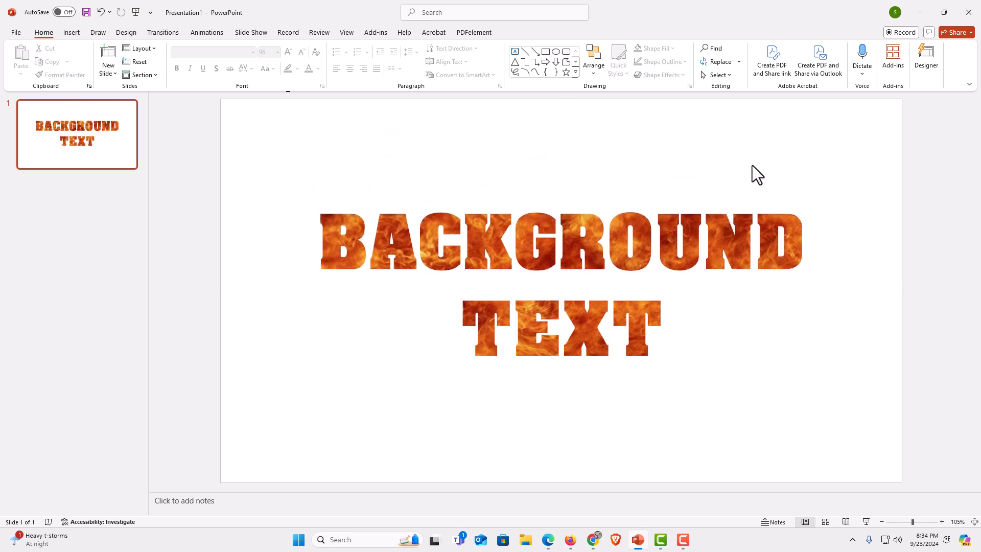